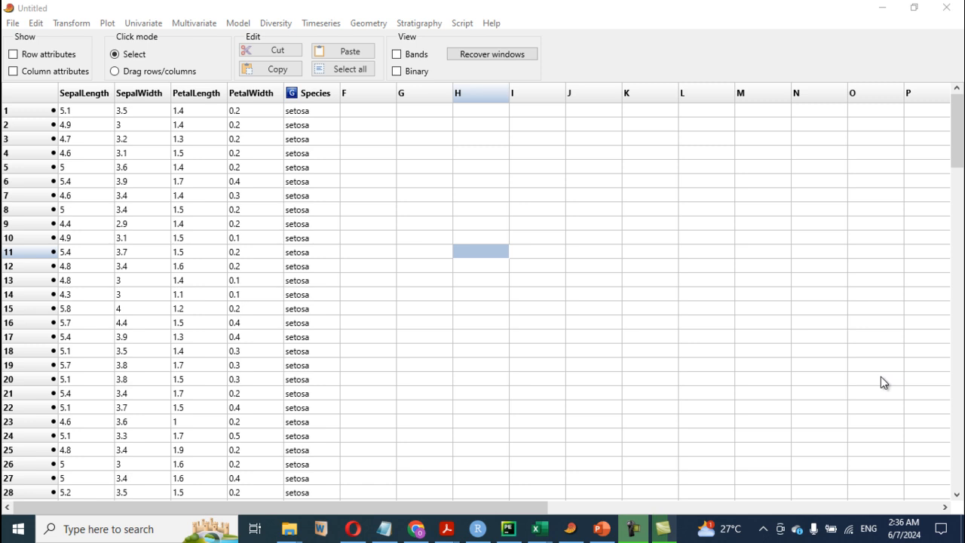
Review the iris worksheet in the Excel workbook, scrolling through it, and return to the dataset
click(137, 94)
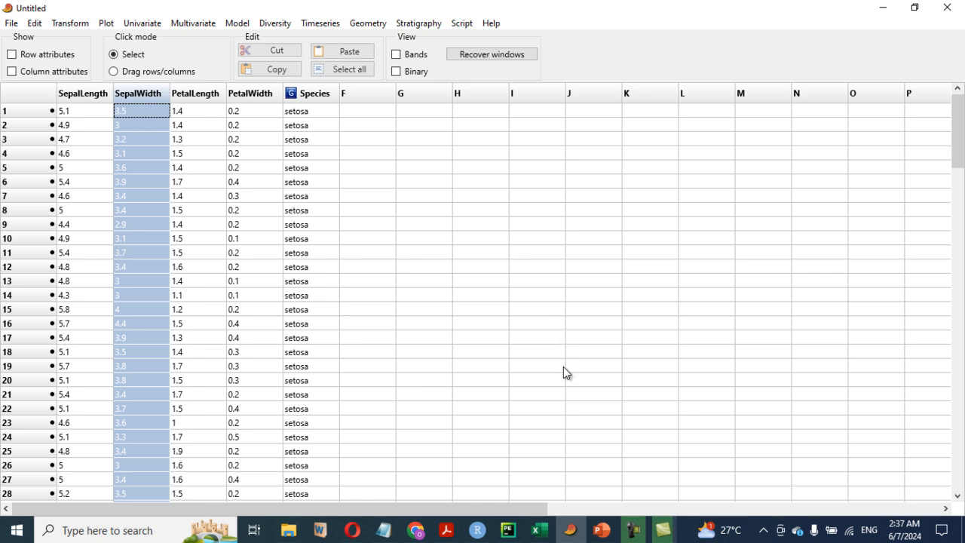
click(541, 530)
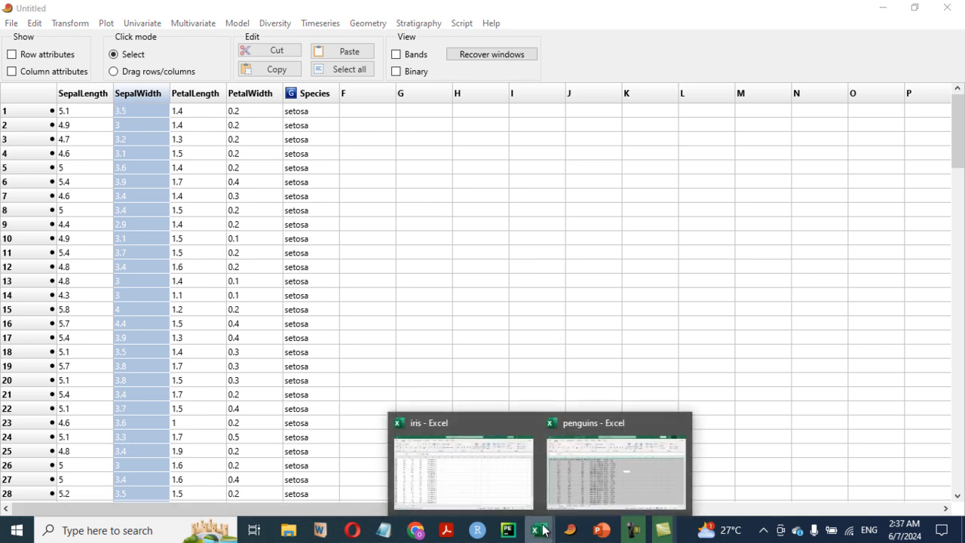
click(460, 493)
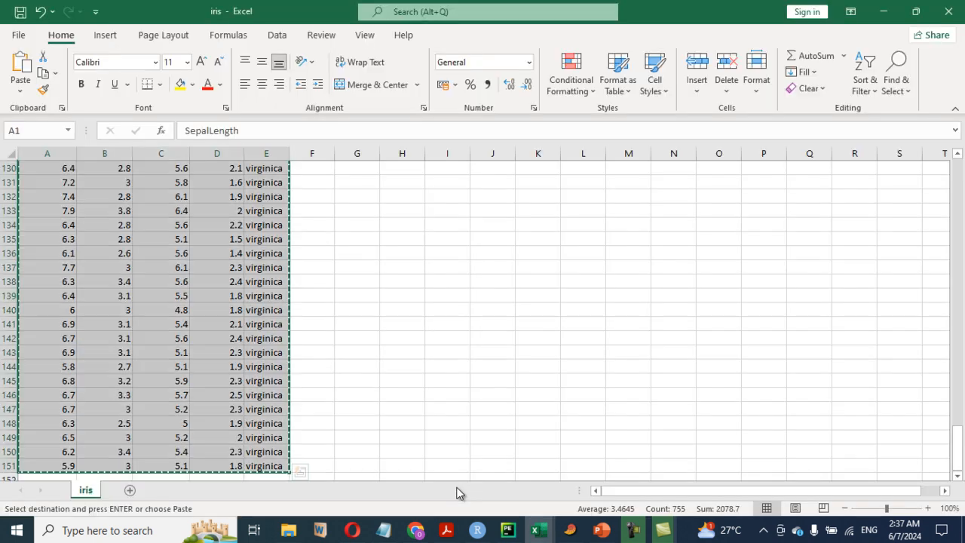
scroll(315, 306, up, 20)
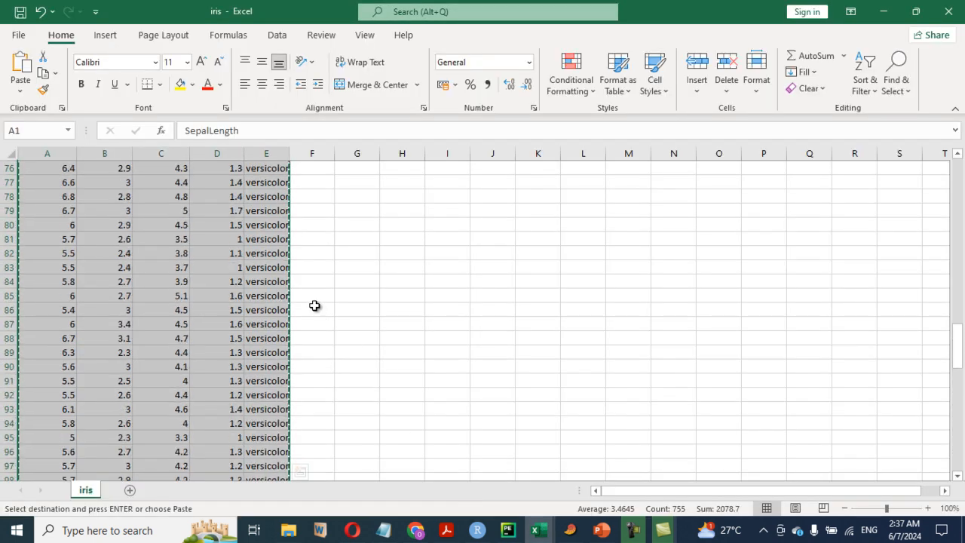
scroll(314, 305, up, 10)
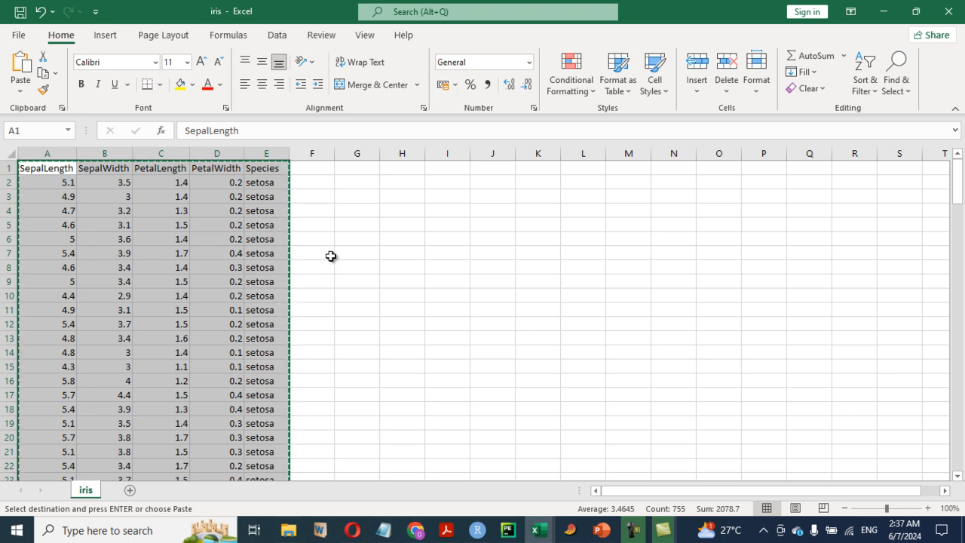
click(570, 533)
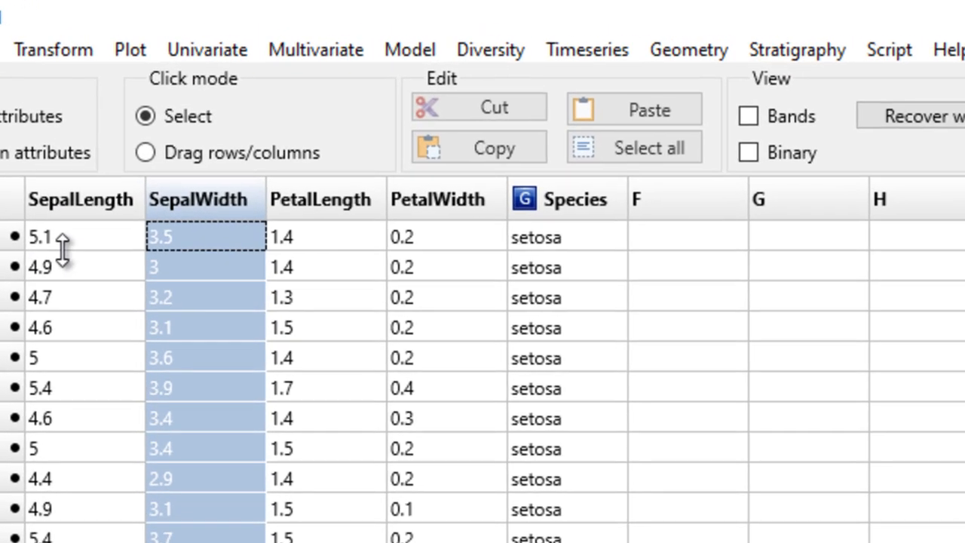
Plot a histogram of the SepalLength column and enlarge the histogram window
click(77, 203)
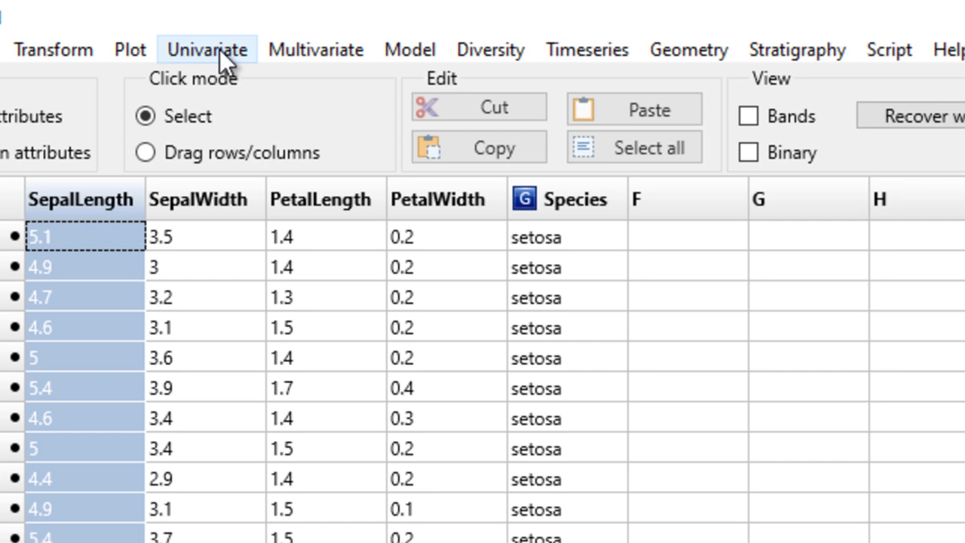
click(131, 50)
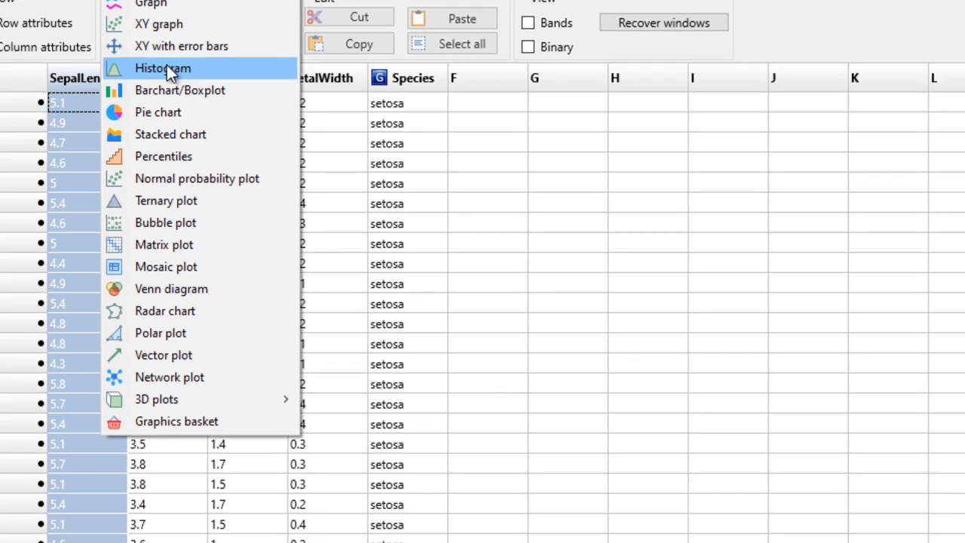
click(199, 184)
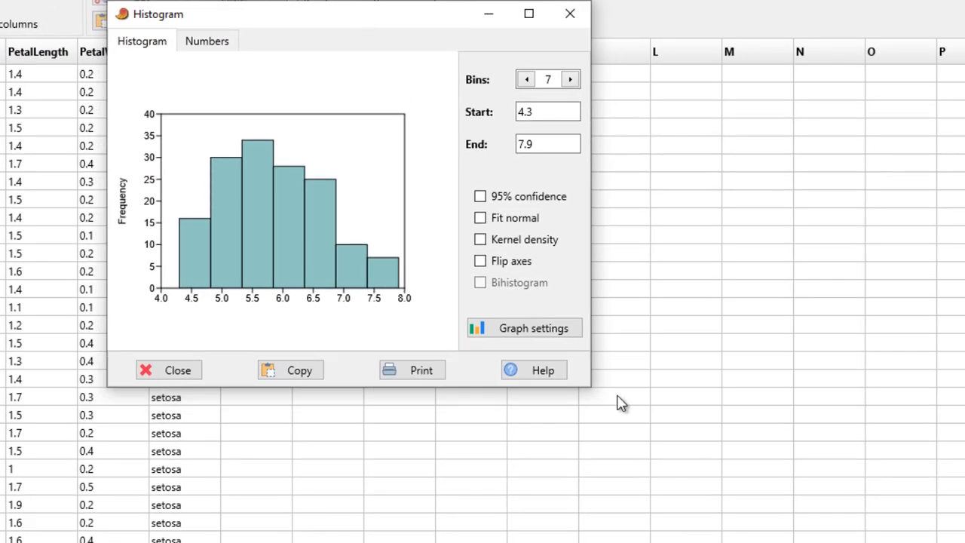
drag(588, 388, 854, 533)
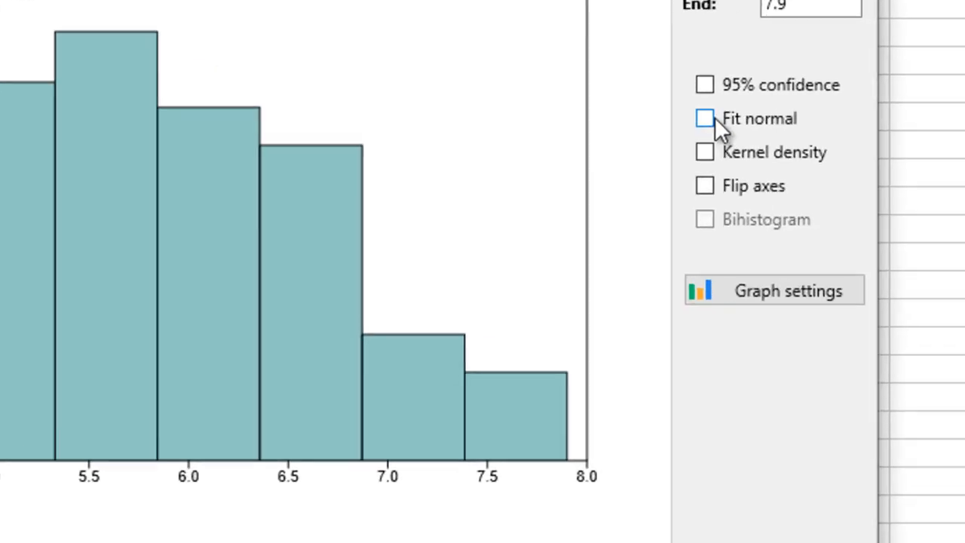
Compare the Fit normal and Kernel density overlays on the histogram, leaving only kernel density, and close it
click(709, 119)
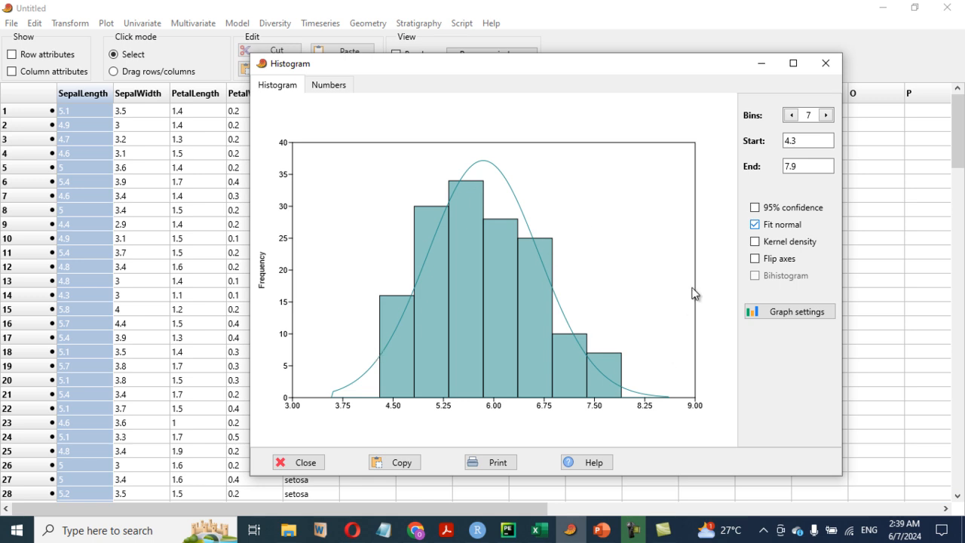
click(755, 242)
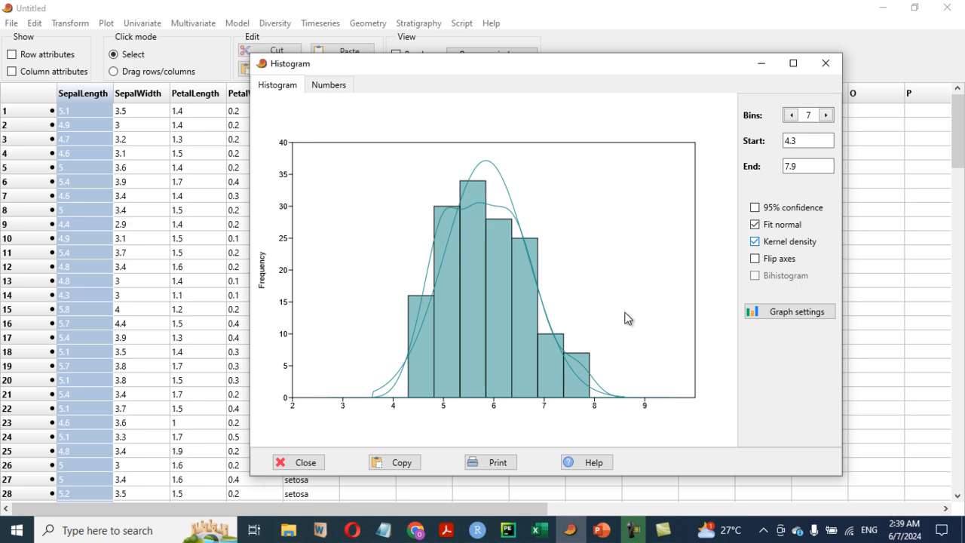
click(757, 224)
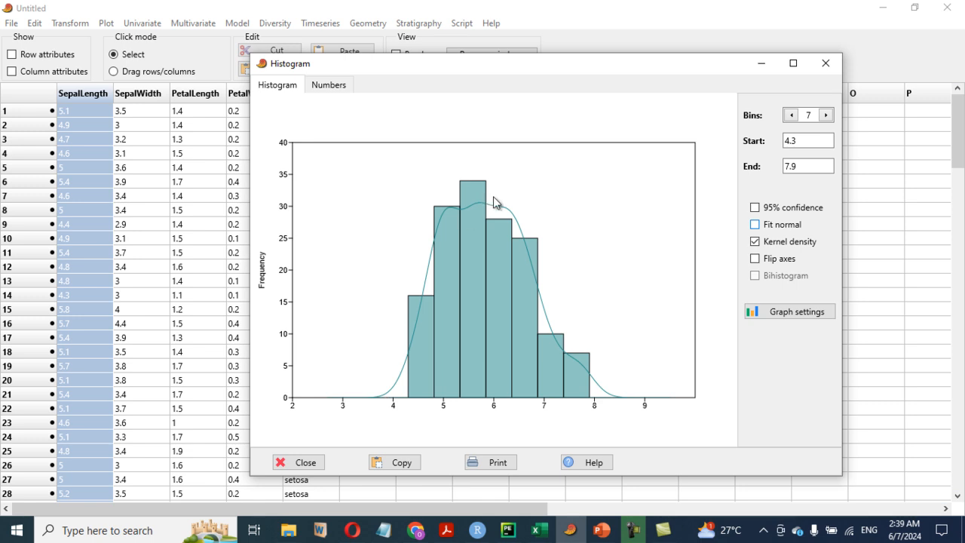
click(755, 241)
click(755, 225)
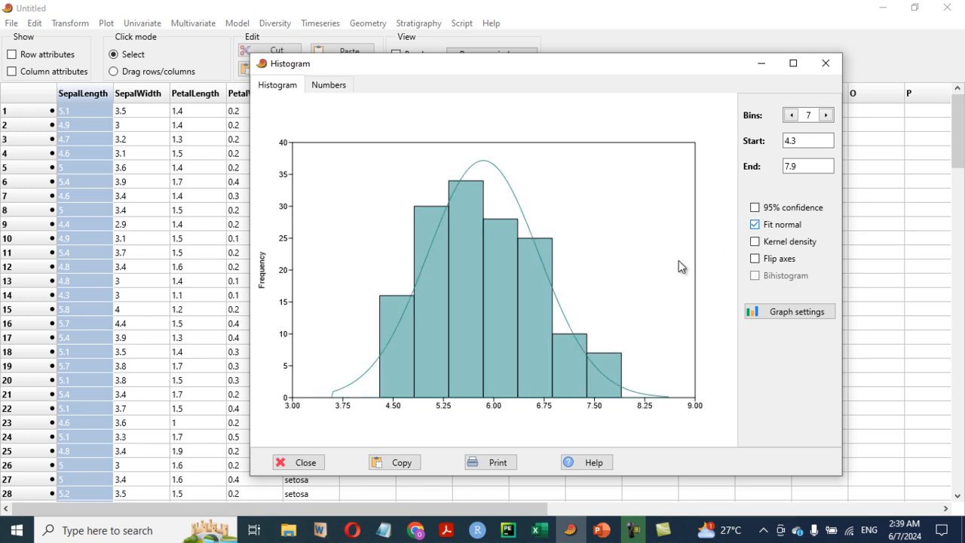
click(755, 242)
click(755, 225)
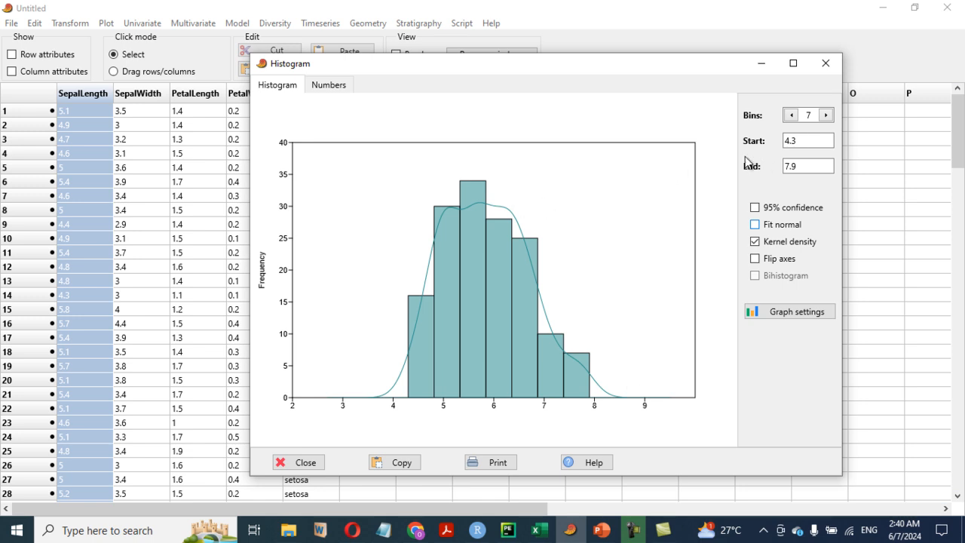
click(829, 66)
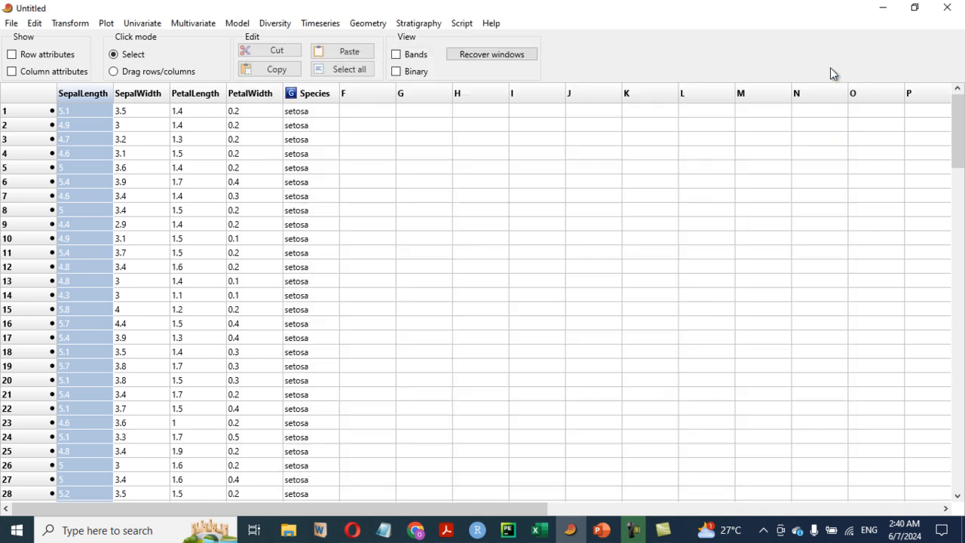
Plot a histogram of the SepalWidth column, then enlarge and reposition its window
click(145, 100)
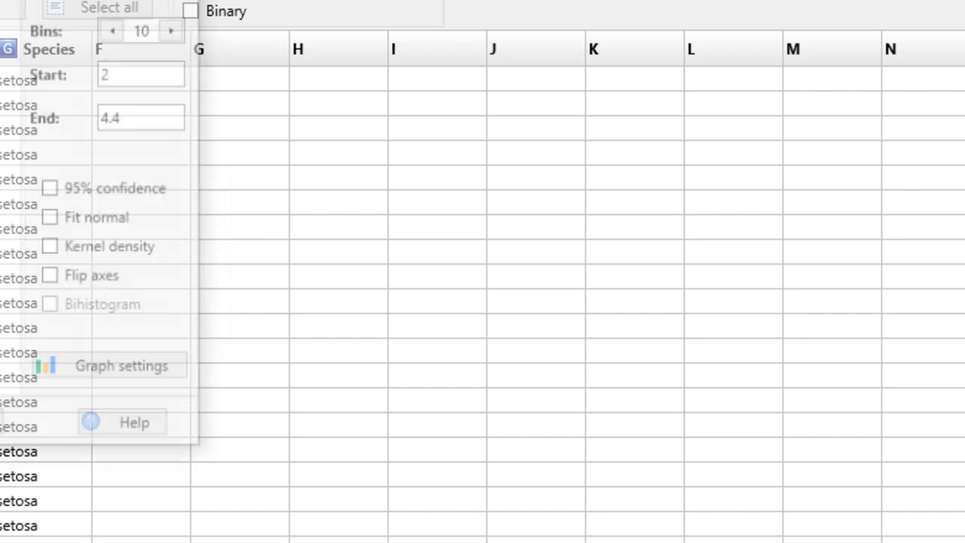
drag(0, 0, 472, 30)
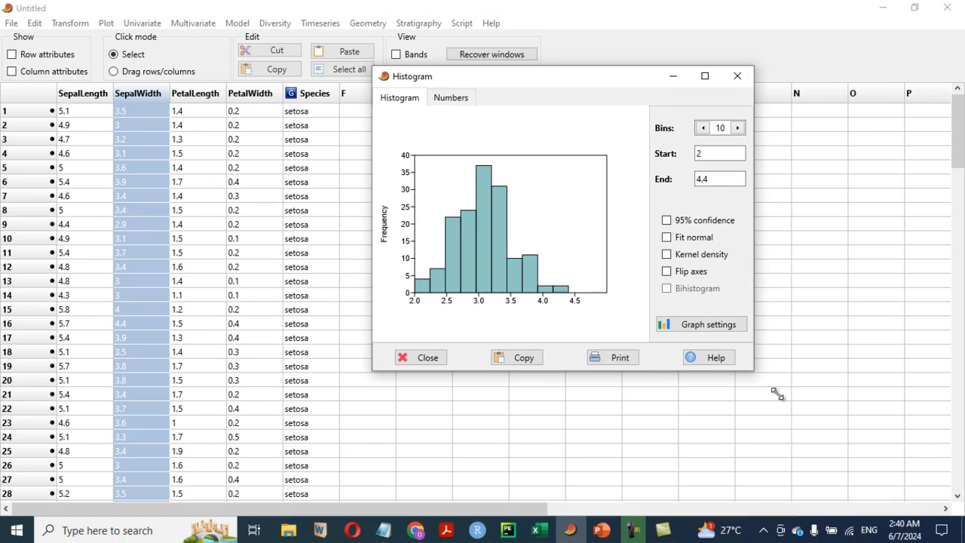
drag(757, 383, 889, 472)
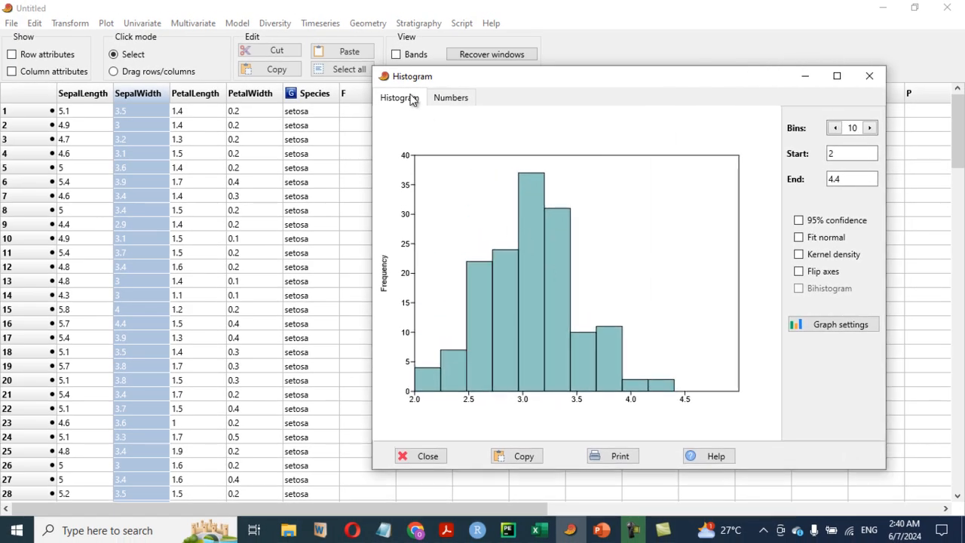
drag(374, 66, 309, 37)
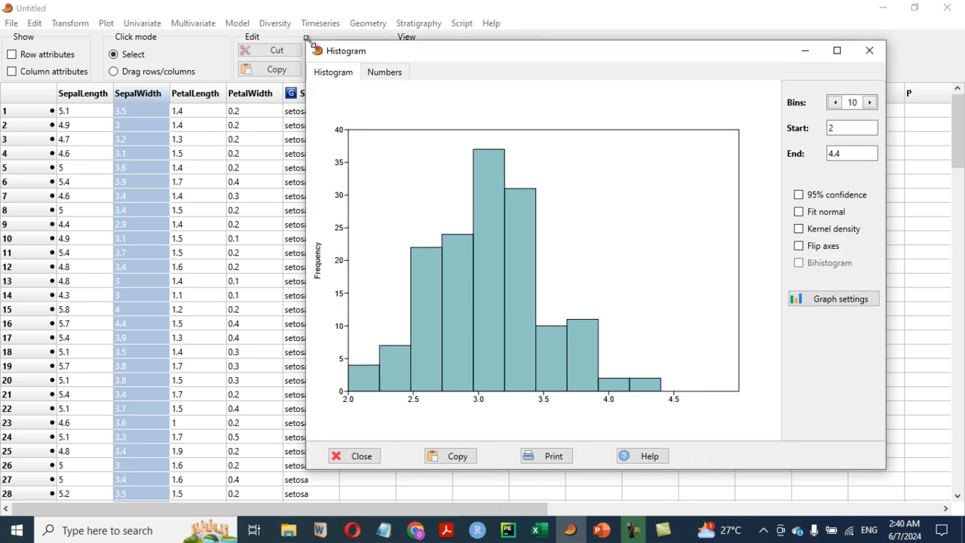
drag(541, 50, 474, 43)
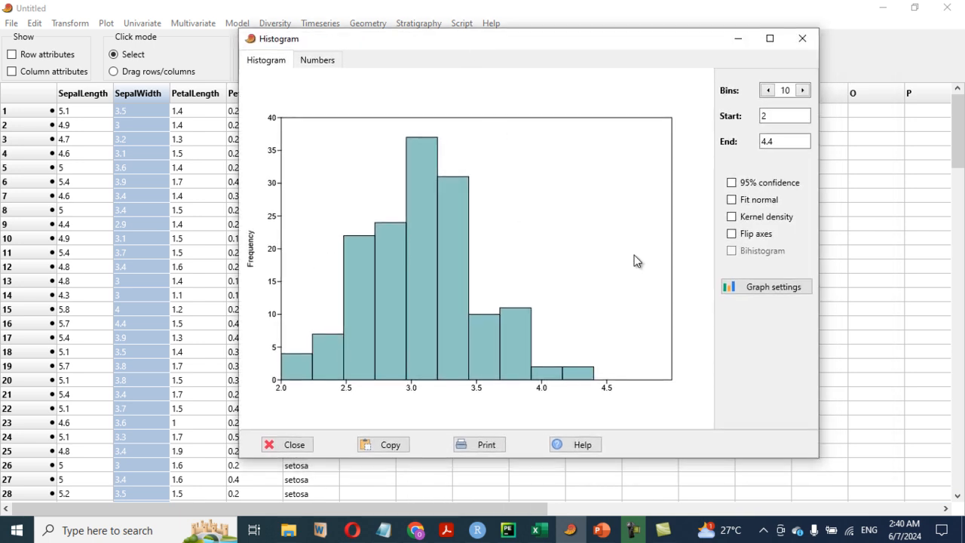
Overlay the normal fit and kernel density curves, keep only kernel density, and close the histogram
click(732, 199)
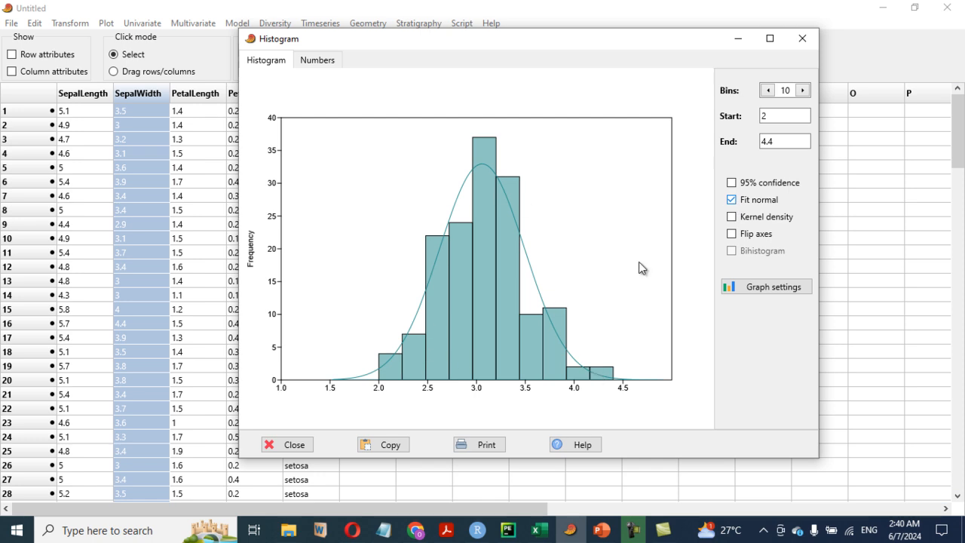
click(730, 216)
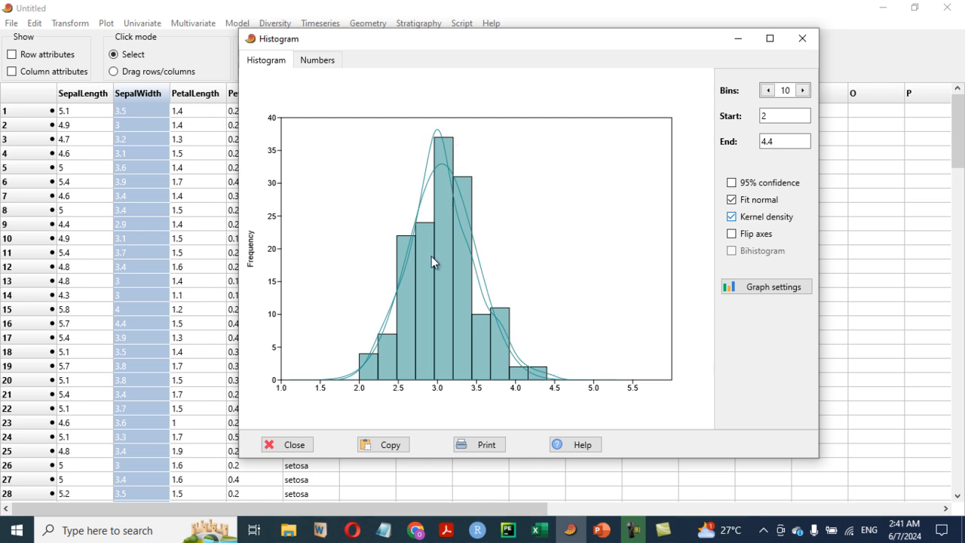
click(732, 200)
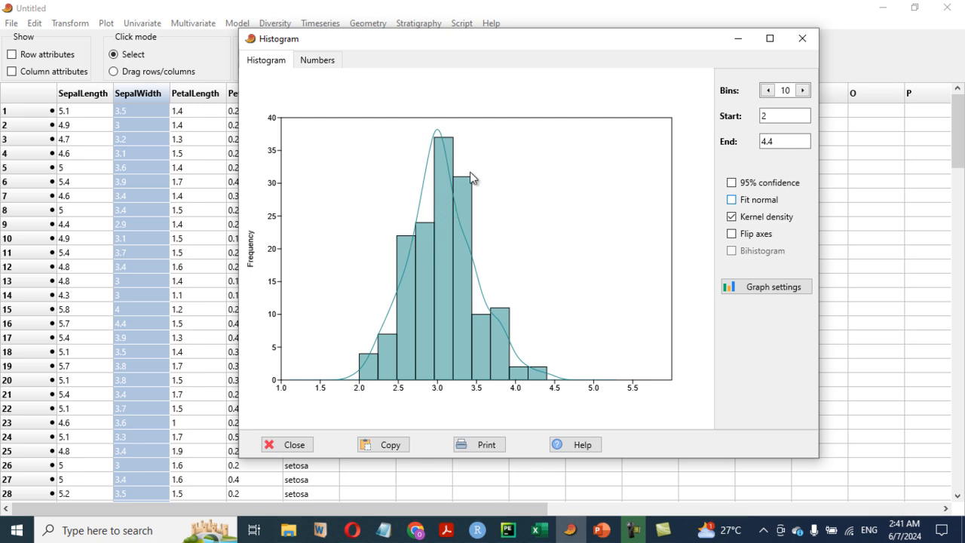
click(802, 39)
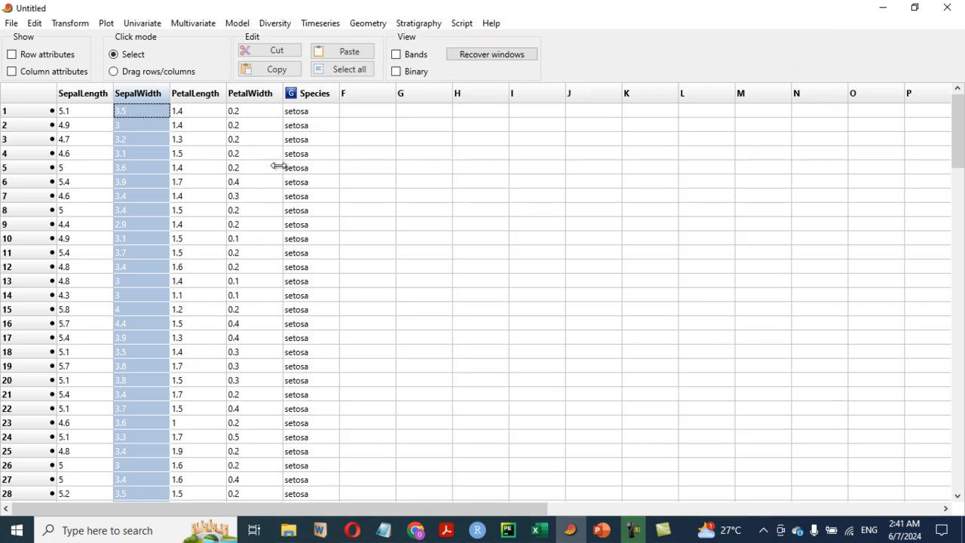
Plot a histogram of the PetalLength column and enlarge its window
click(216, 96)
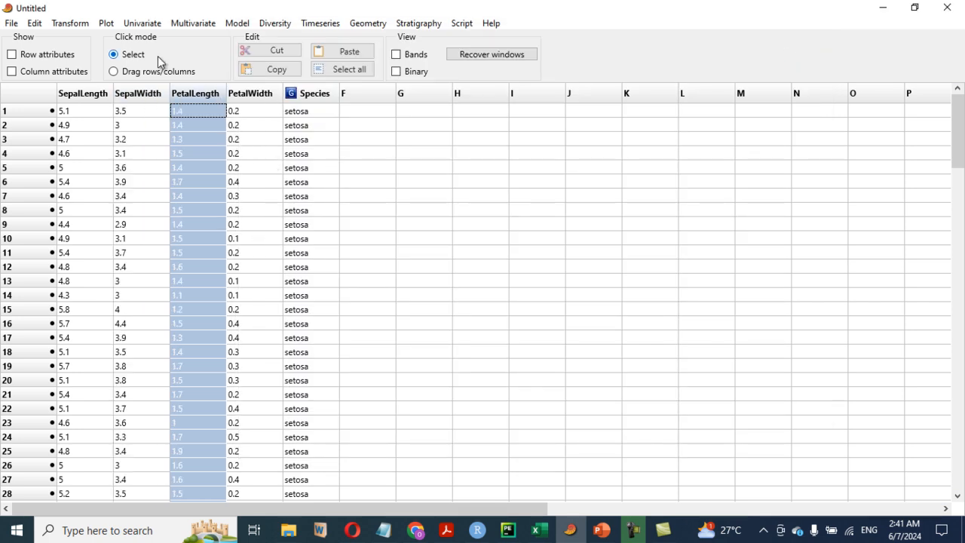
click(108, 25)
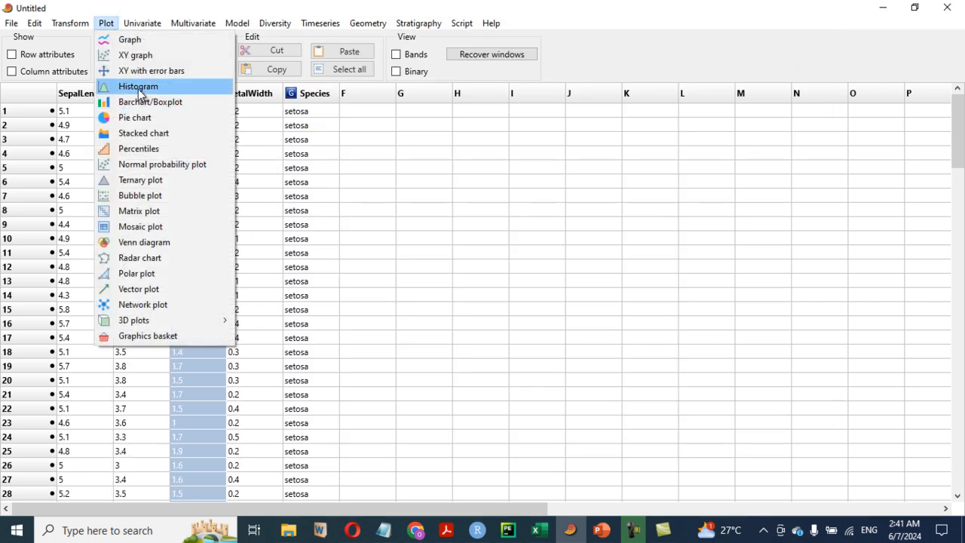
click(140, 87)
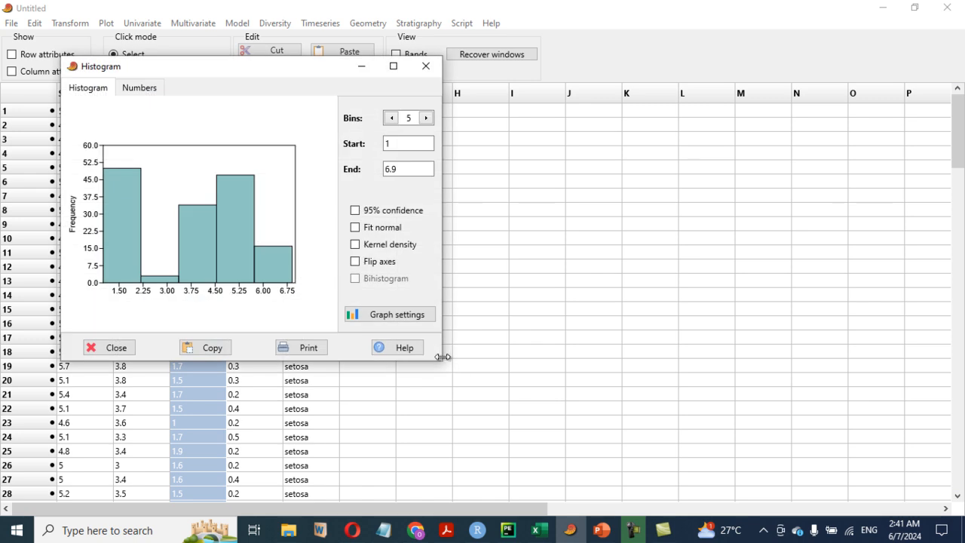
drag(443, 362, 610, 451)
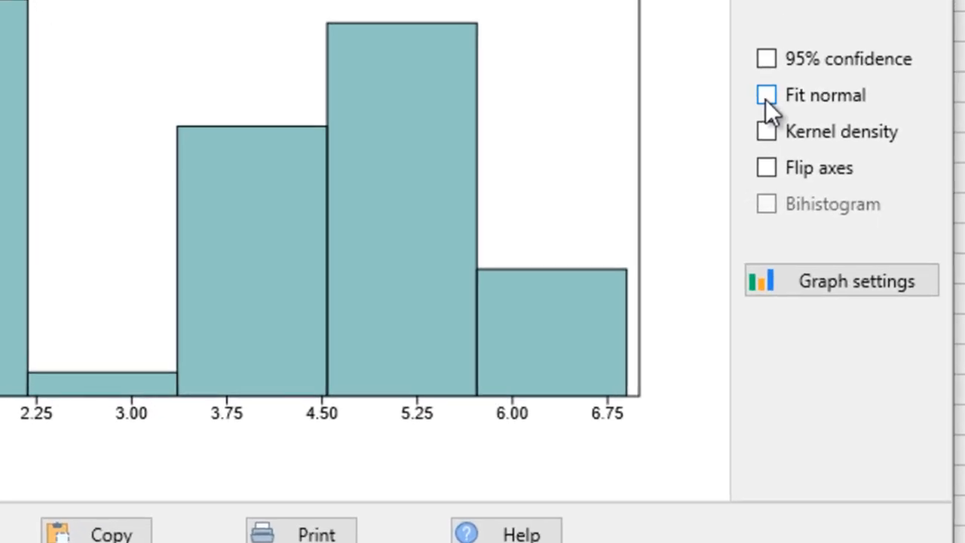
Add normal fit and kernel density curves, remove the normal fit, and close the histogram
click(519, 227)
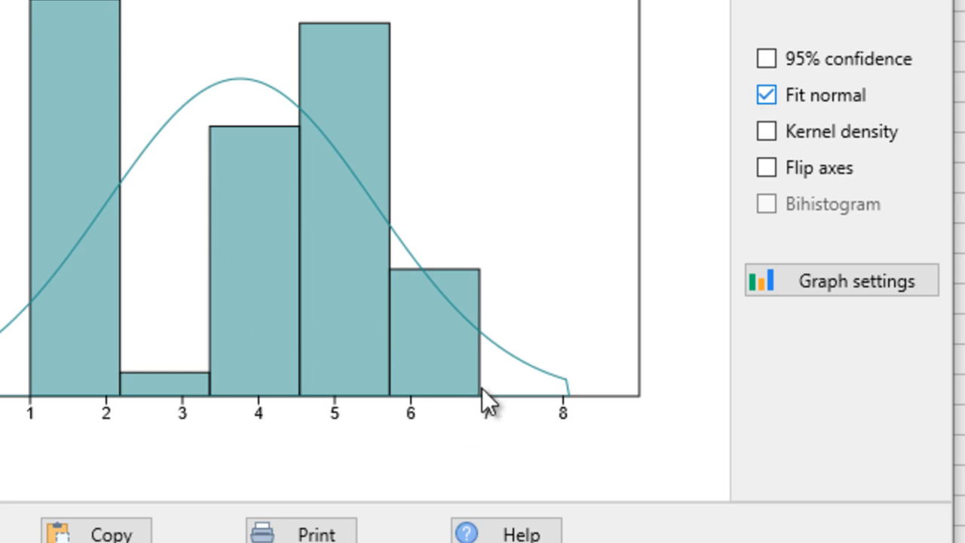
click(765, 130)
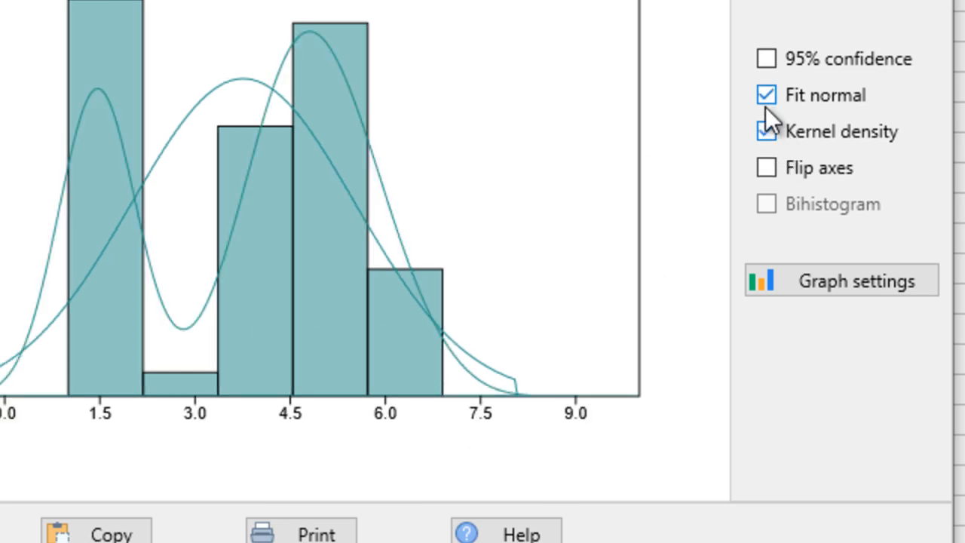
click(766, 95)
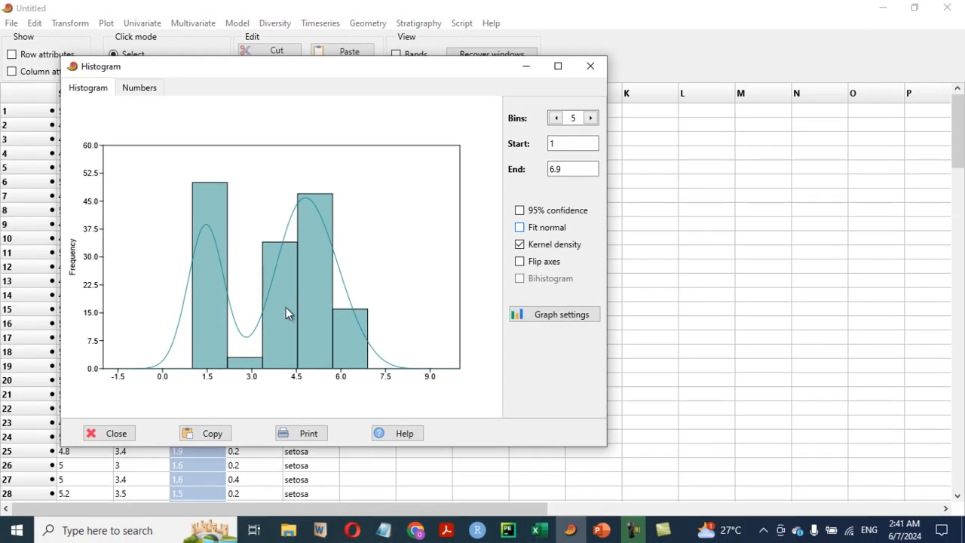
click(603, 65)
Plot a histogram of the PetalWidth column
click(262, 94)
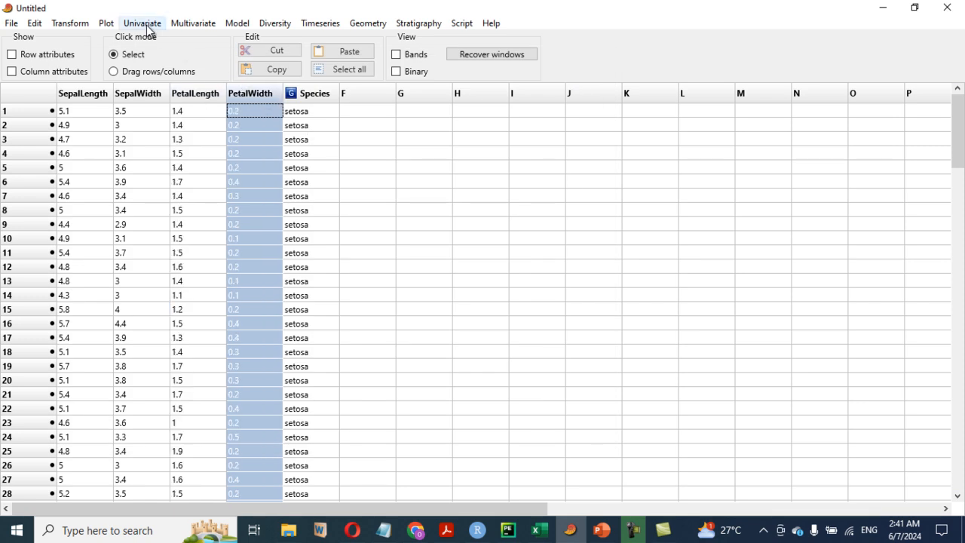
click(106, 25)
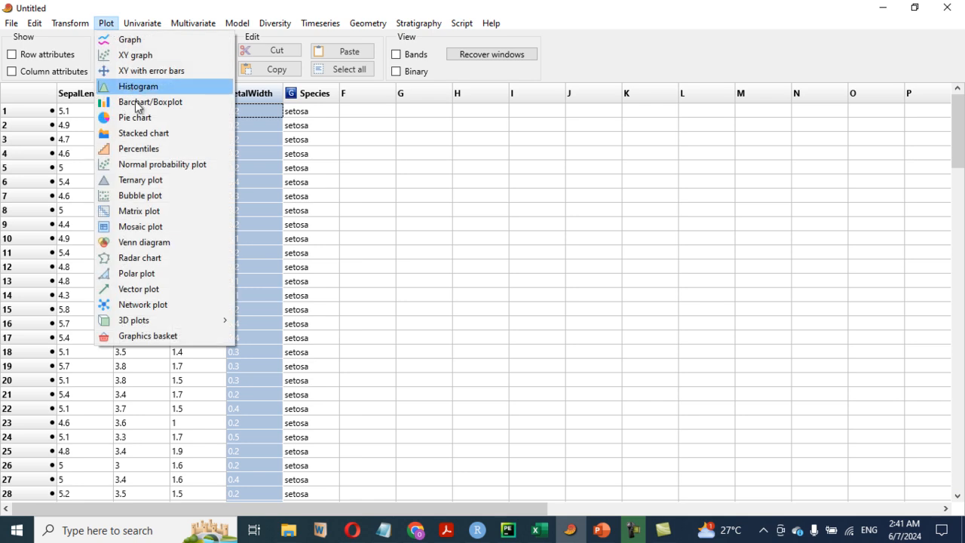
click(138, 88)
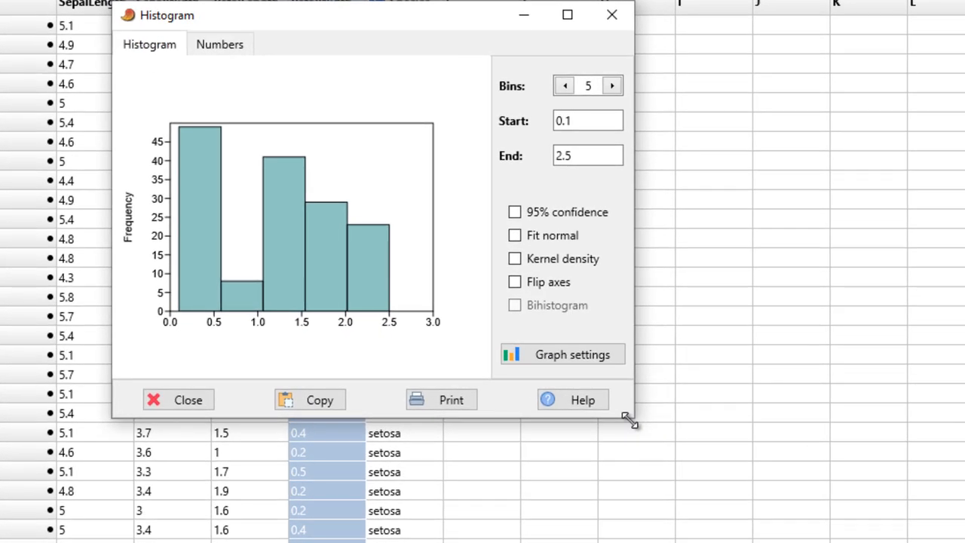
Enlarge the PetalWidth histogram window, toggle the normal fit on and off, show the kernel density curve, and close the histogram
drag(475, 396, 605, 451)
drag(807, 492, 844, 532)
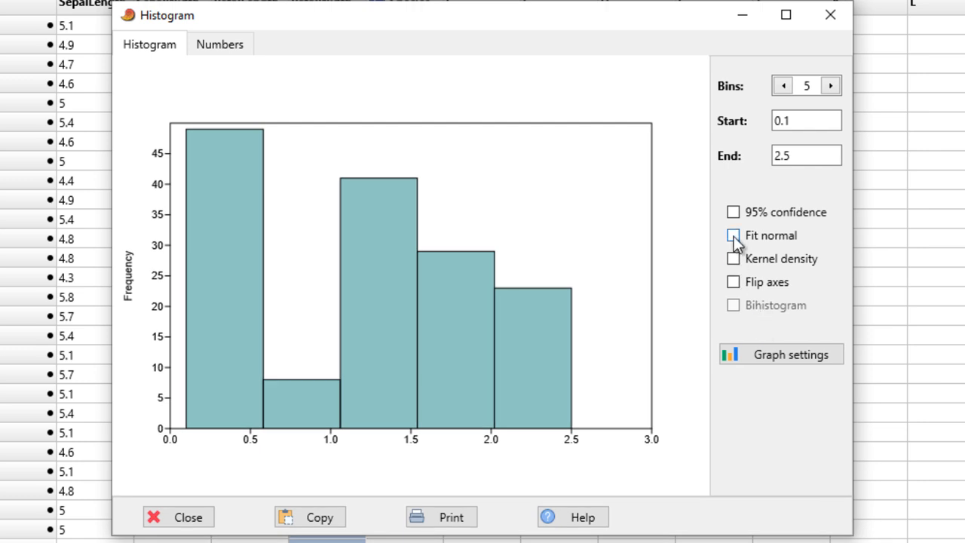
click(733, 236)
click(733, 236)
click(734, 258)
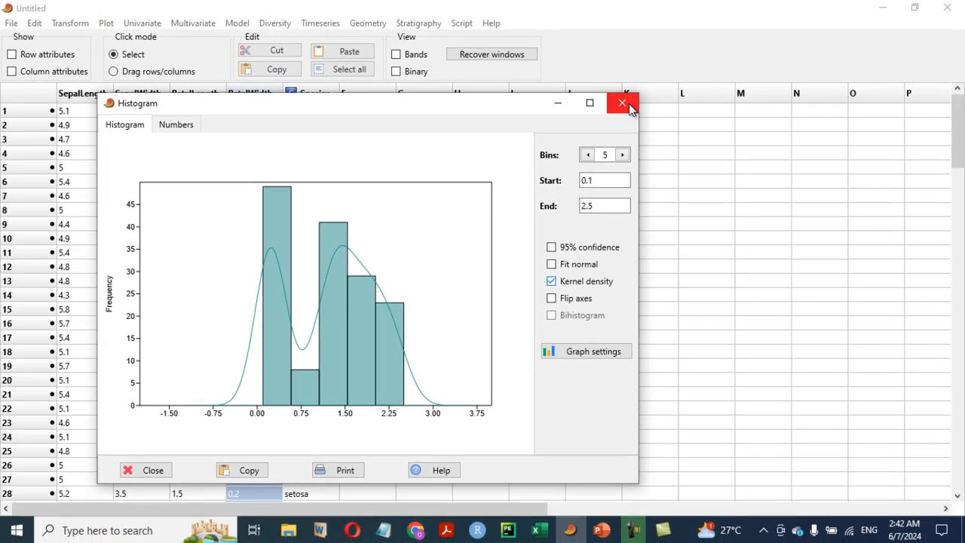
click(831, 14)
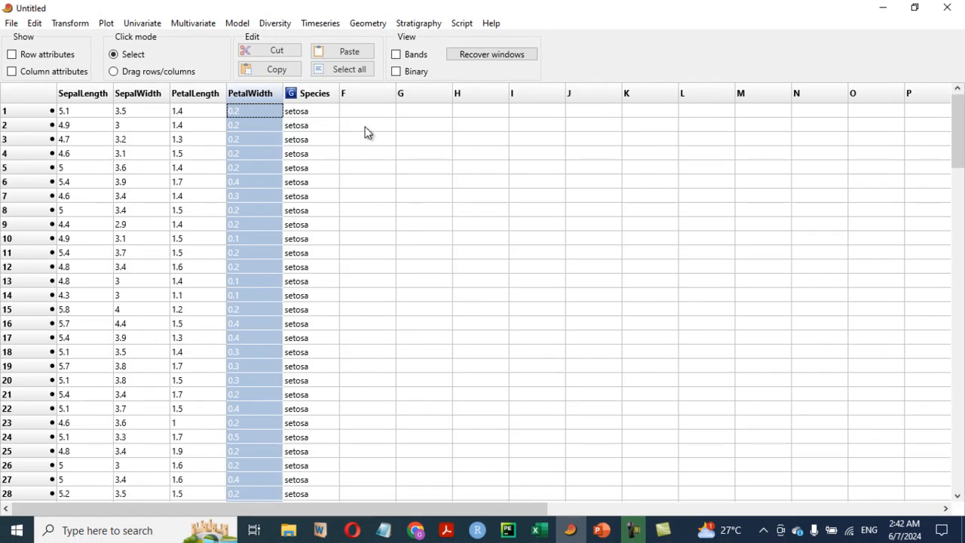
Plot a histogram of the SepalWidth column, enlarge its window, and add the kernel density curve
click(135, 94)
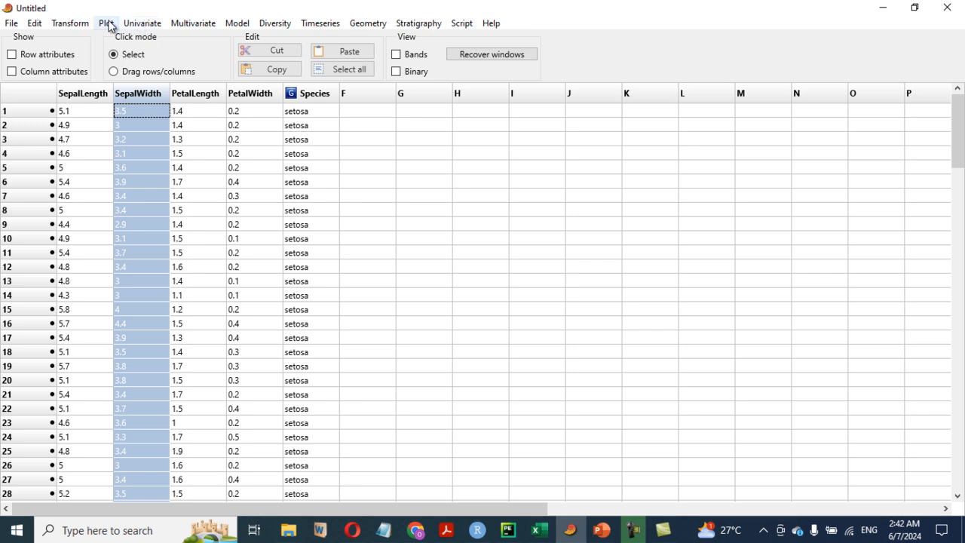
click(108, 25)
click(127, 86)
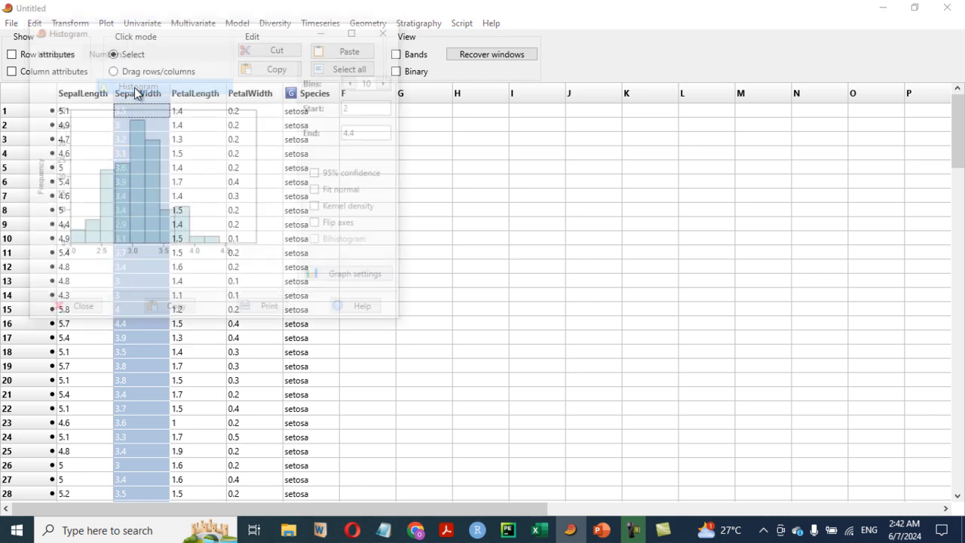
drag(405, 323, 635, 460)
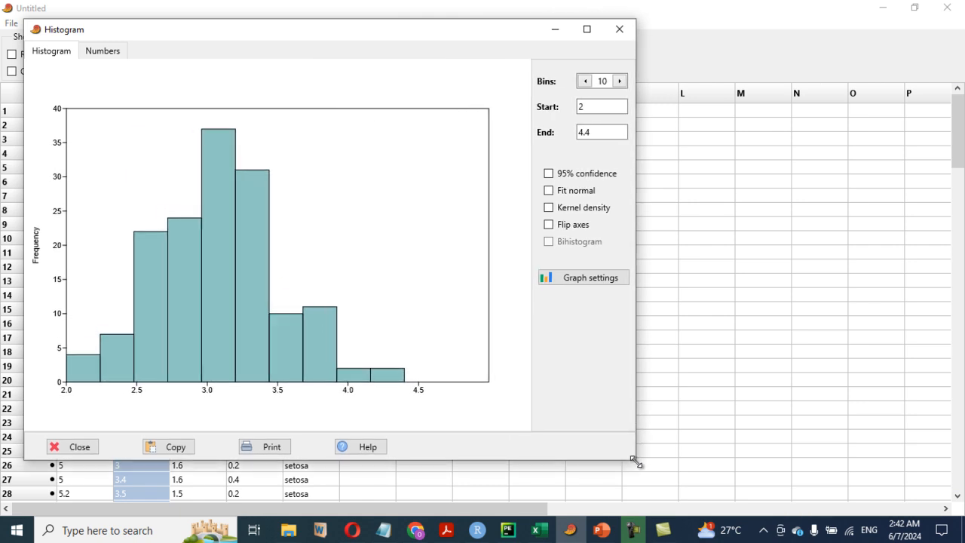
click(549, 208)
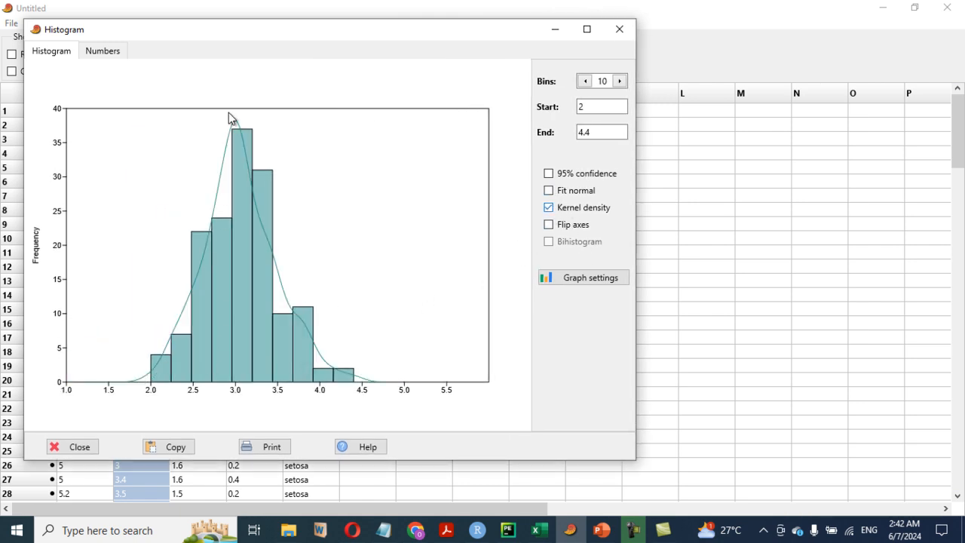